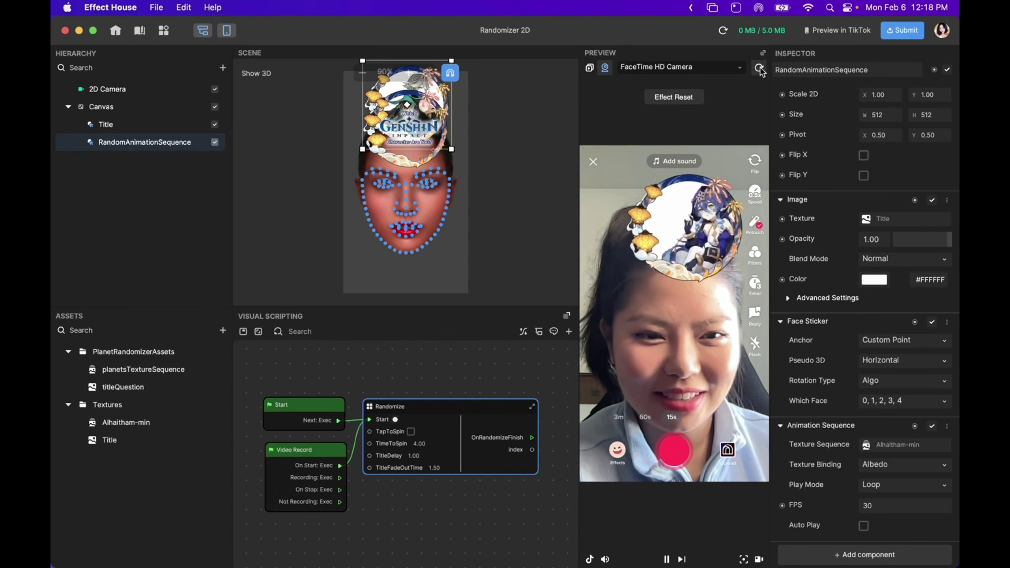
# Replay the finished Genshin character randomizer effect in the preview
pyautogui.click(759, 69)
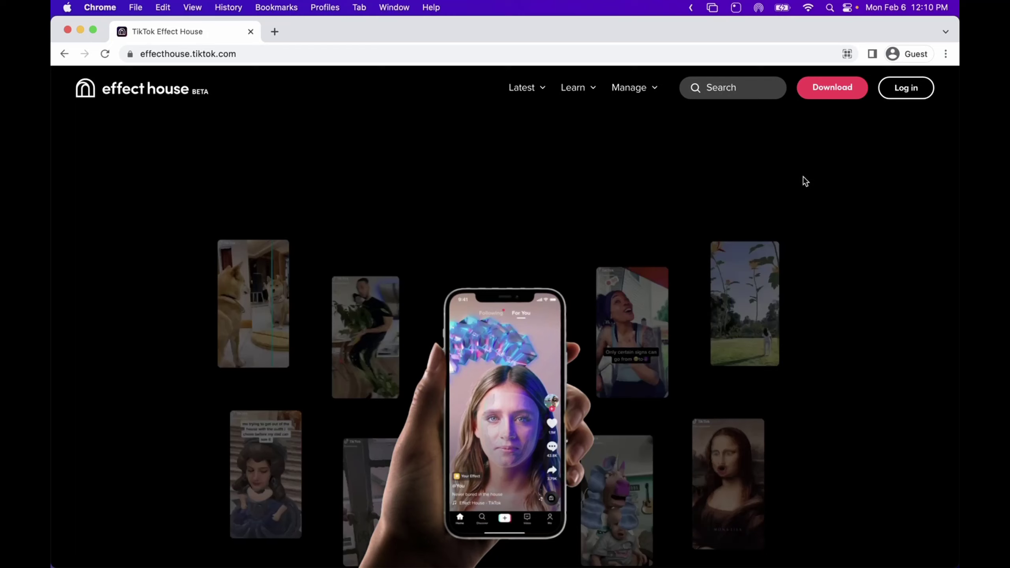
# Go to the Effect House download page for Mac and Windows
pyautogui.click(841, 91)
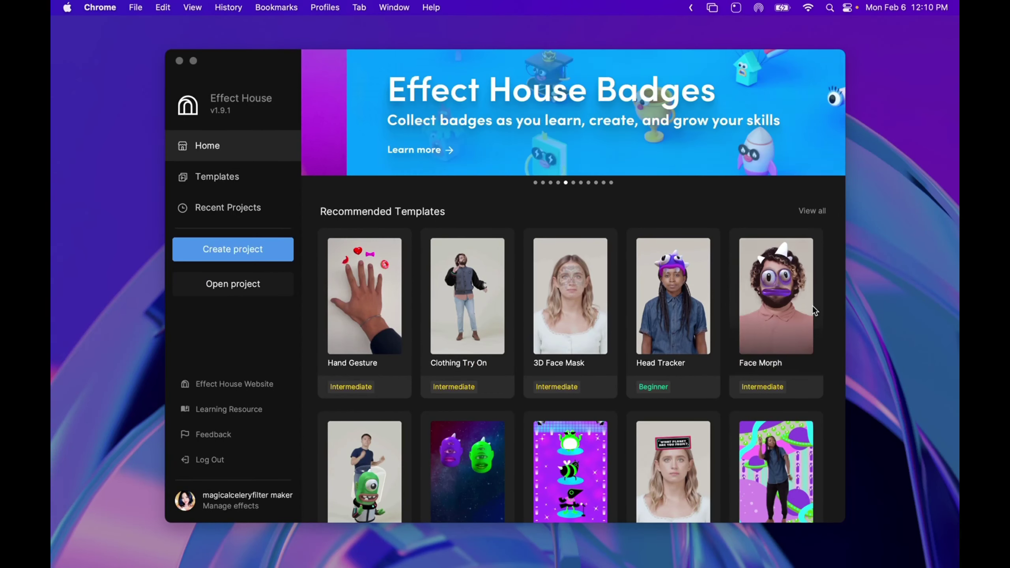
# Scroll the Recommended Templates and open Randomizer 2D as a new project
pyautogui.scroll(-2, 745, 286)
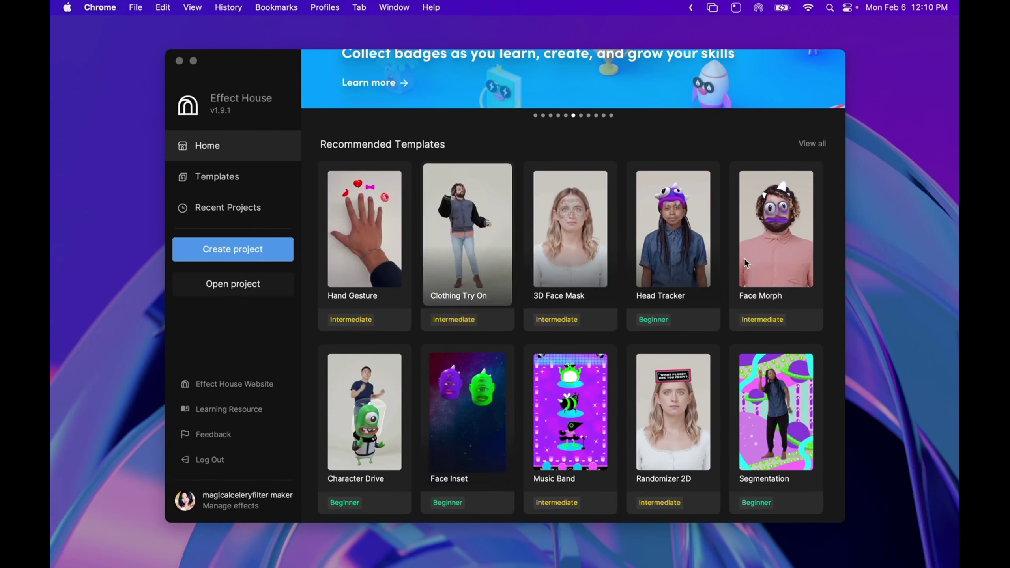
pyautogui.scroll(-3, 778, 327)
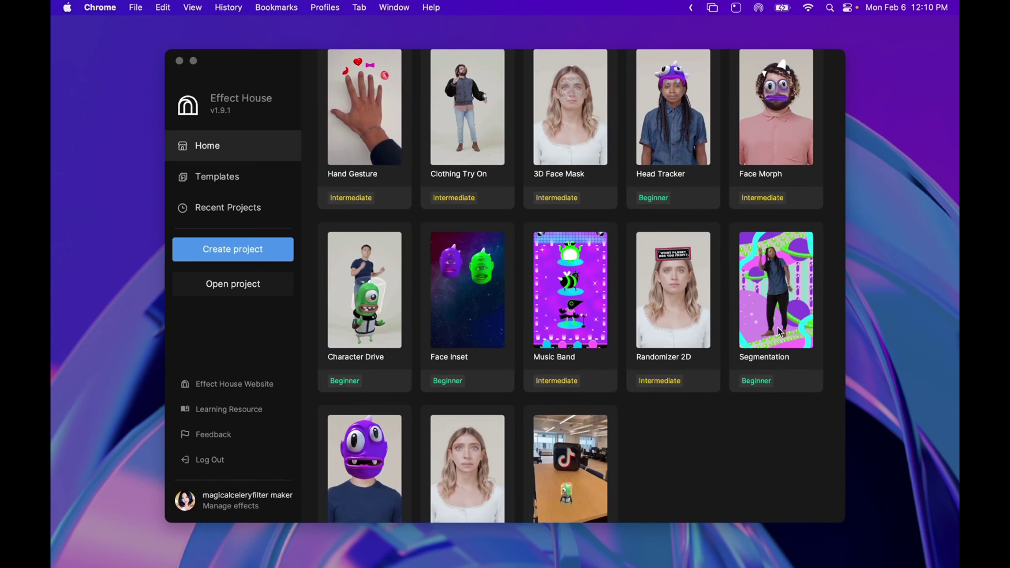
pyautogui.moveTo(697, 321)
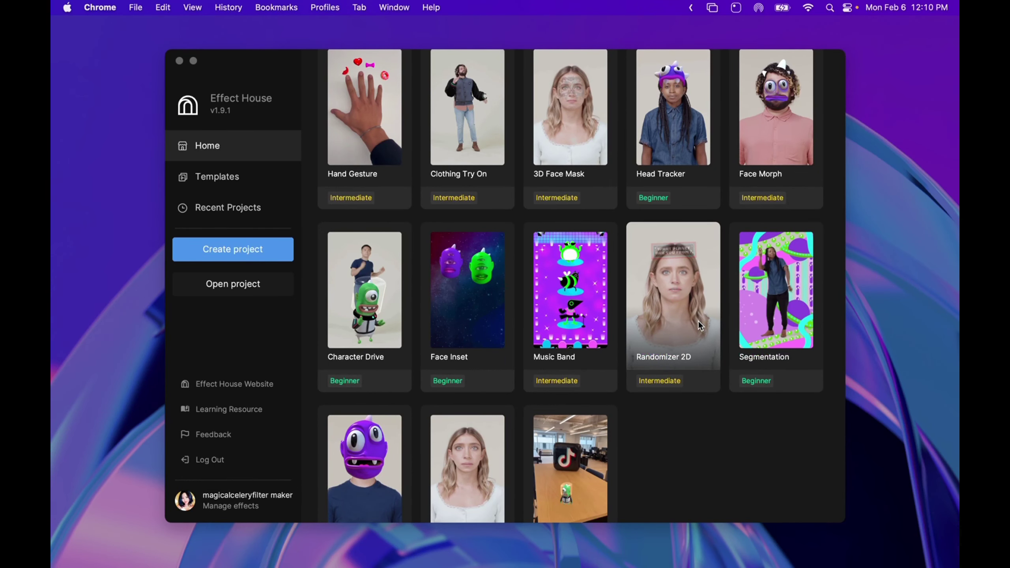
pyautogui.click(698, 321)
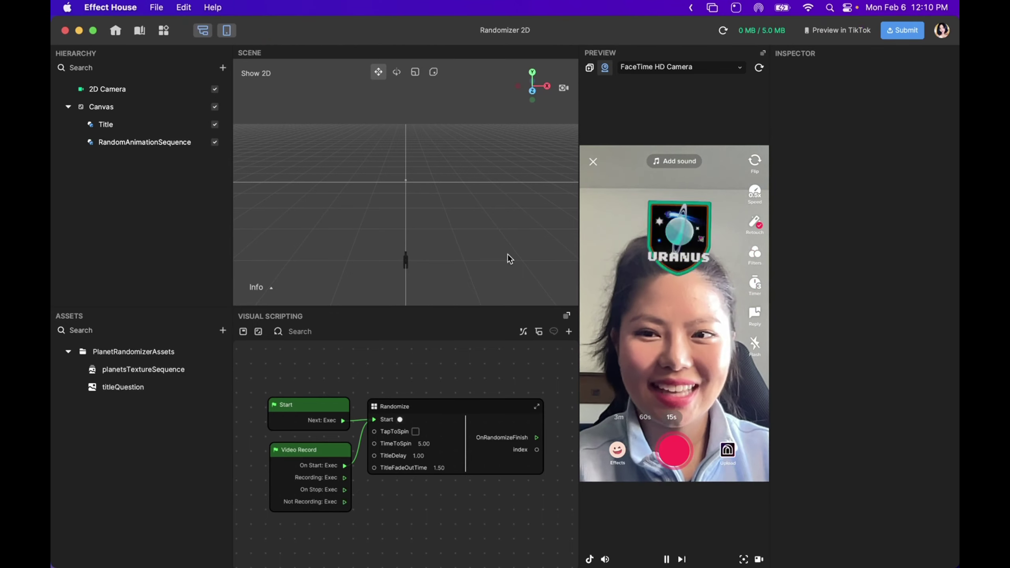
# Browse the Hierarchy and Assets add menus, then select the randomize script's Start node
pyautogui.click(223, 68)
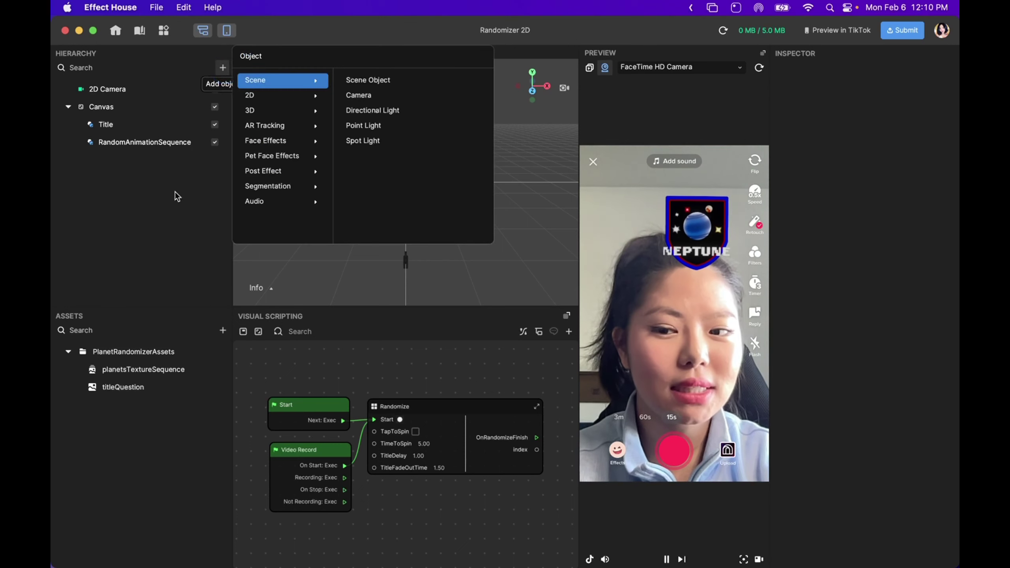
pyautogui.click(144, 309)
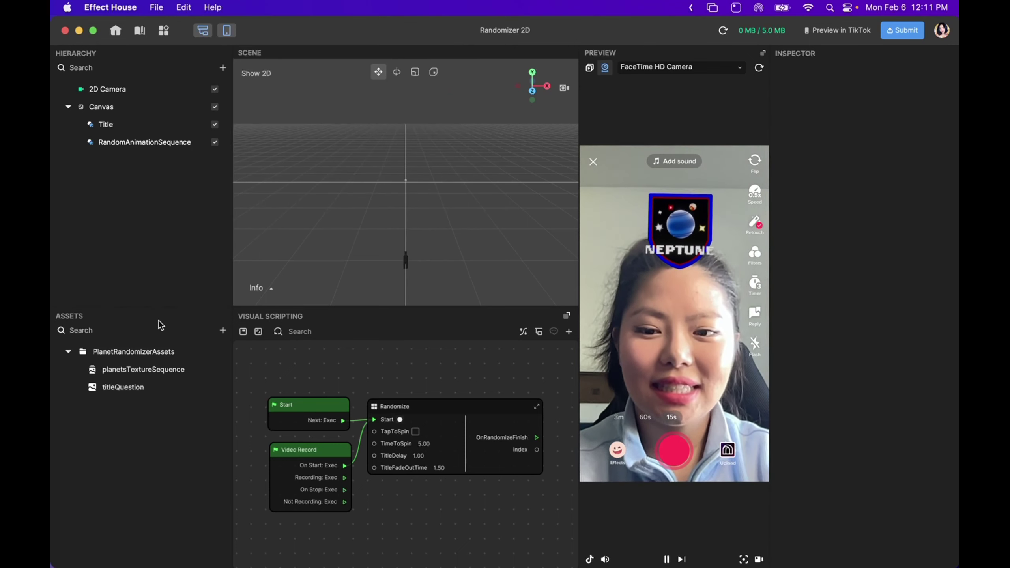
pyautogui.click(224, 331)
pyautogui.moveTo(261, 322)
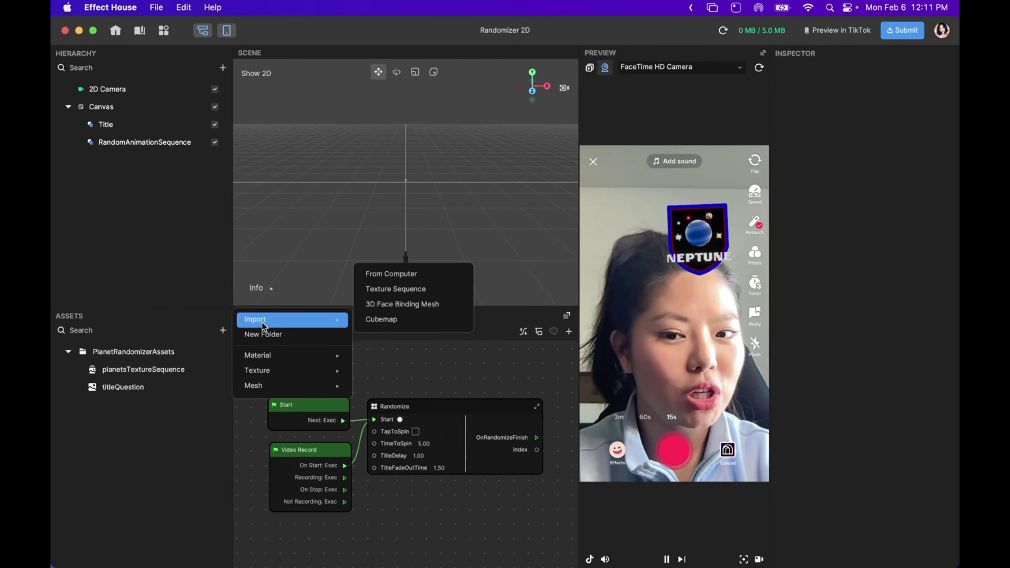
pyautogui.moveTo(276, 356)
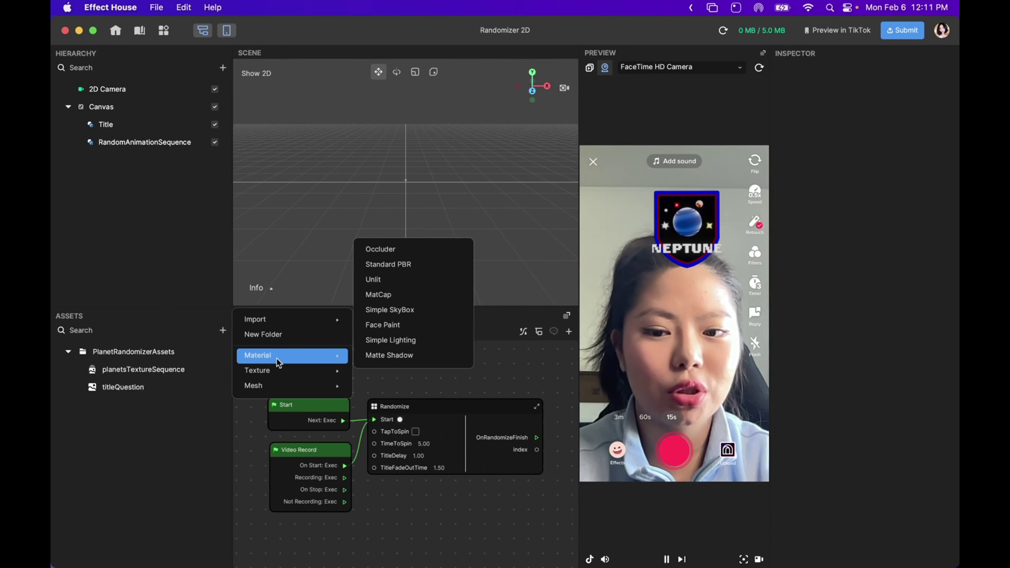
pyautogui.click(181, 469)
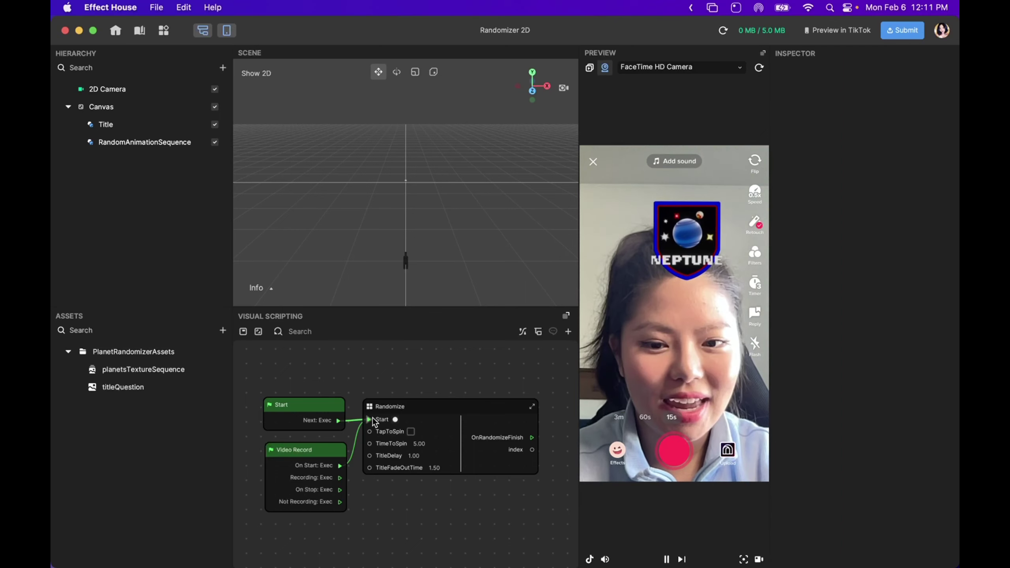
pyautogui.click(326, 420)
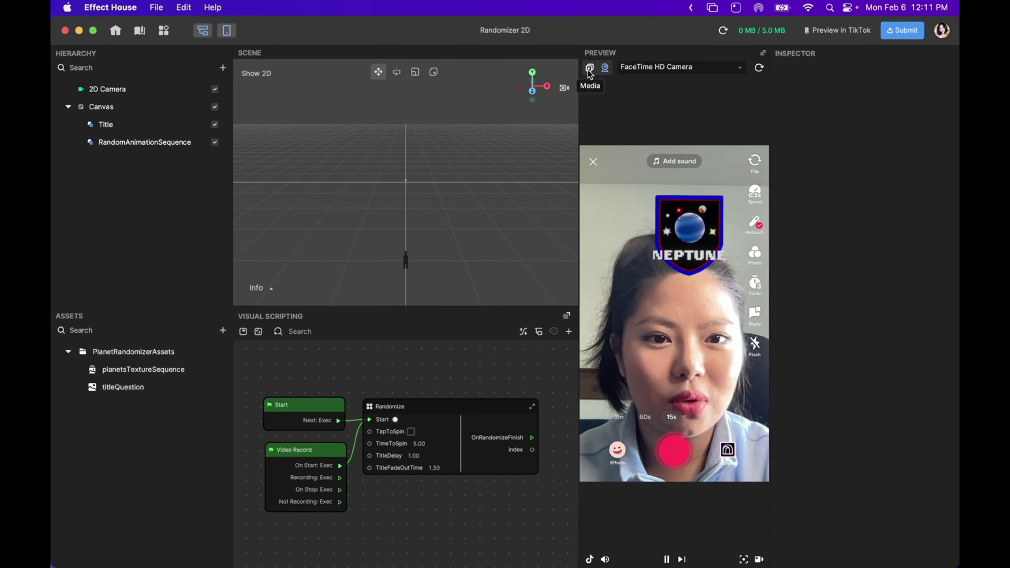
pyautogui.click(605, 68)
pyautogui.click(678, 68)
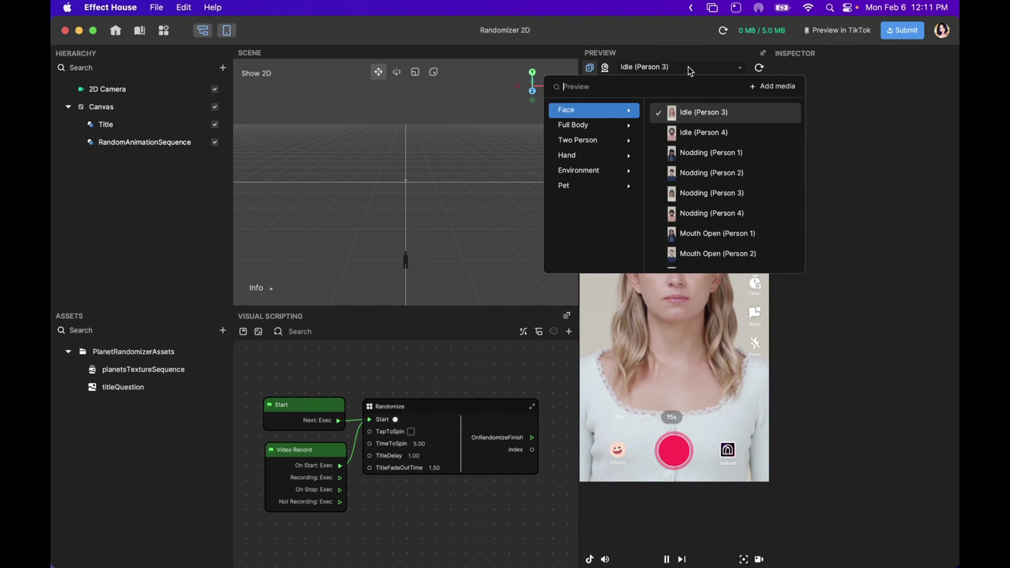
pyautogui.click(704, 130)
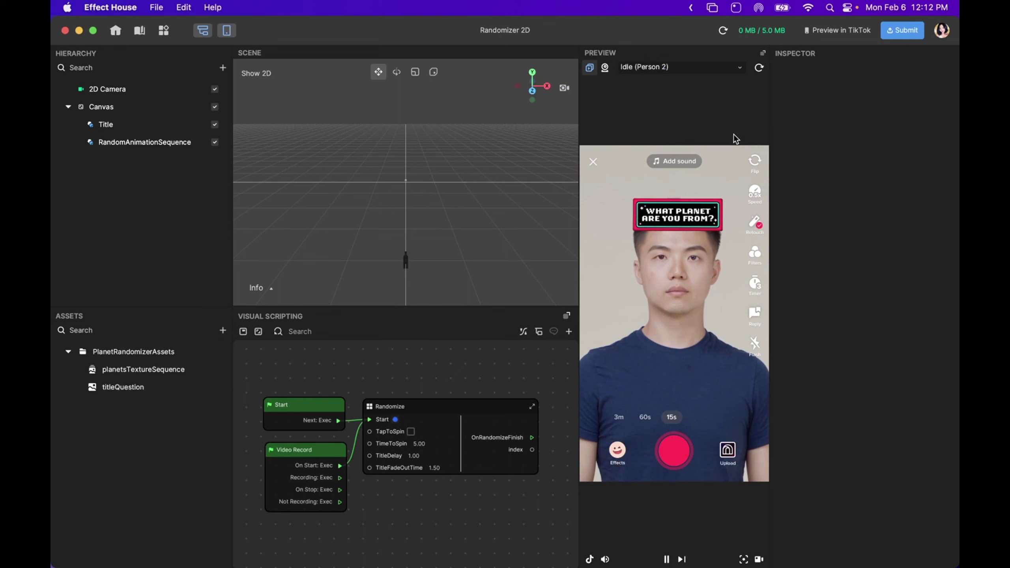
pyautogui.click(607, 68)
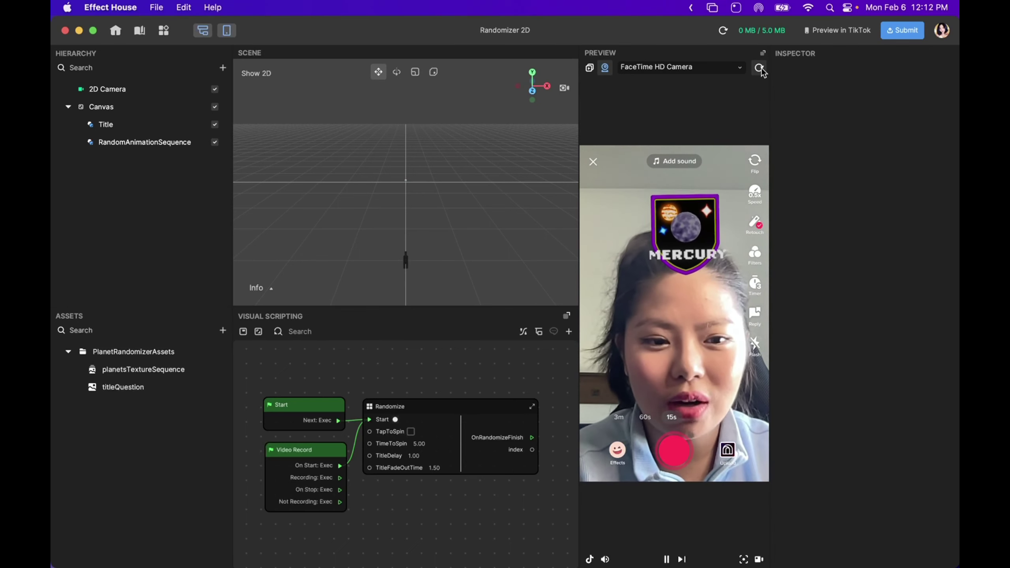
# Drag the Genshin title image into Assets and inspect the titleQuestion texture
pyautogui.moveTo(714, 553)
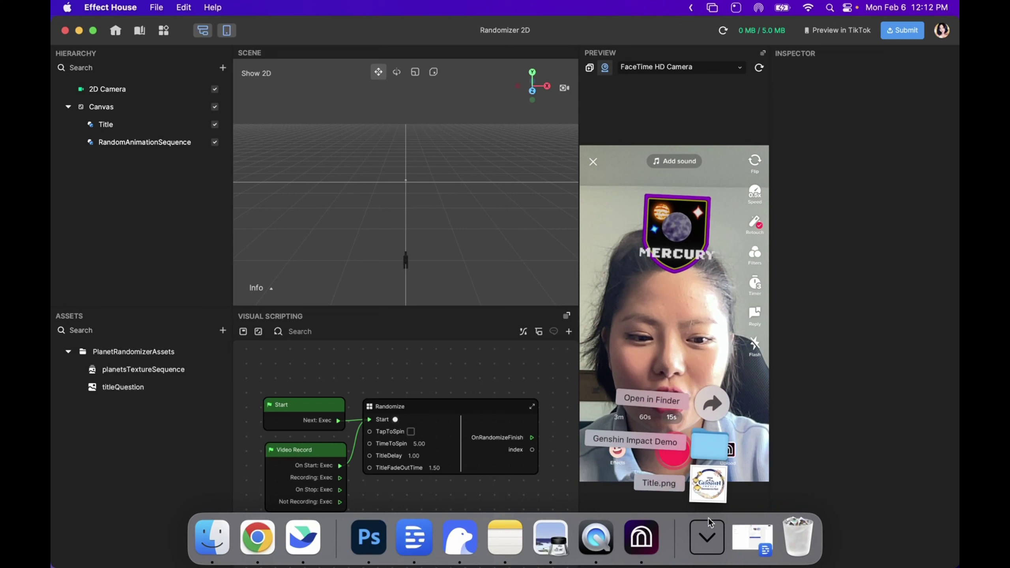
pyautogui.moveTo(425, 426); pyautogui.dragTo(157, 437)
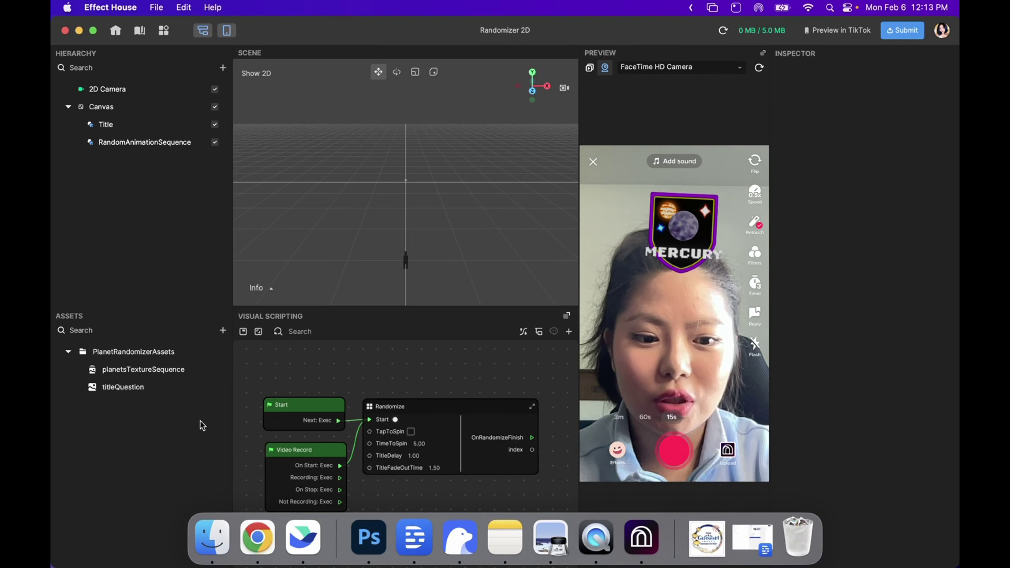
pyautogui.click(209, 388)
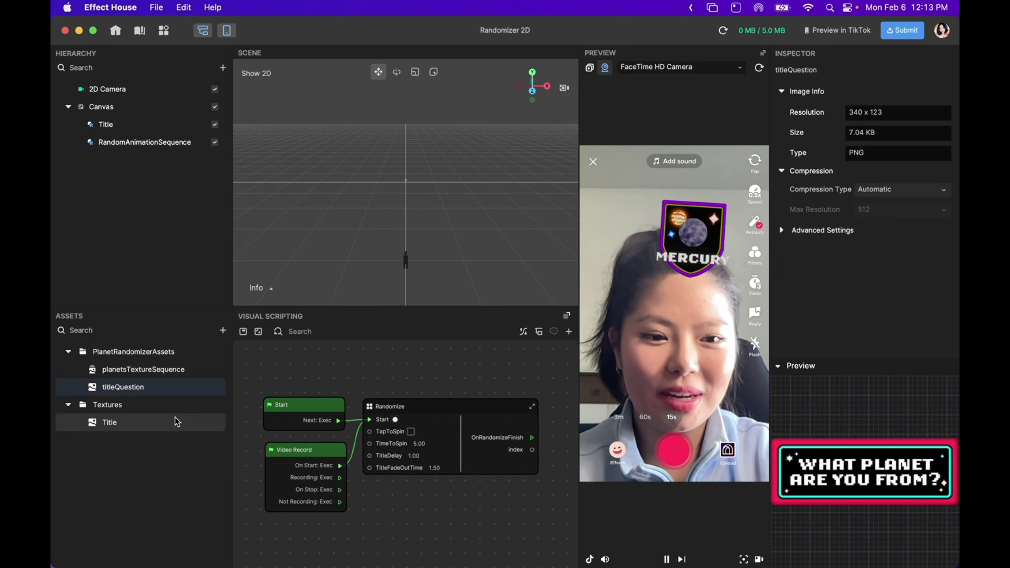
# Import all 11 Genshin Impact Demo character PNGs as one Texture Sequence
pyautogui.click(222, 330)
pyautogui.moveTo(262, 323)
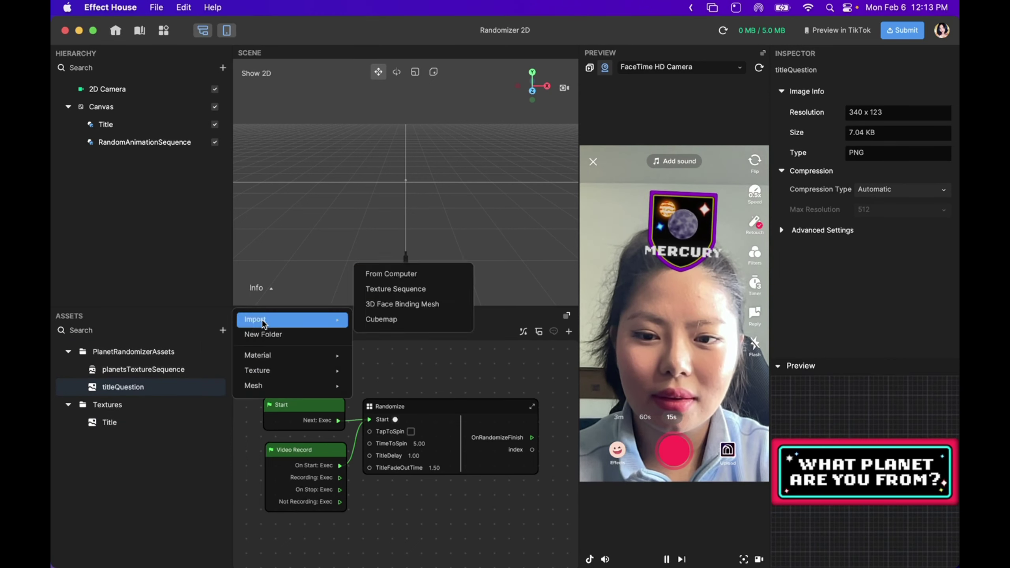
pyautogui.click(222, 330)
pyautogui.click(223, 330)
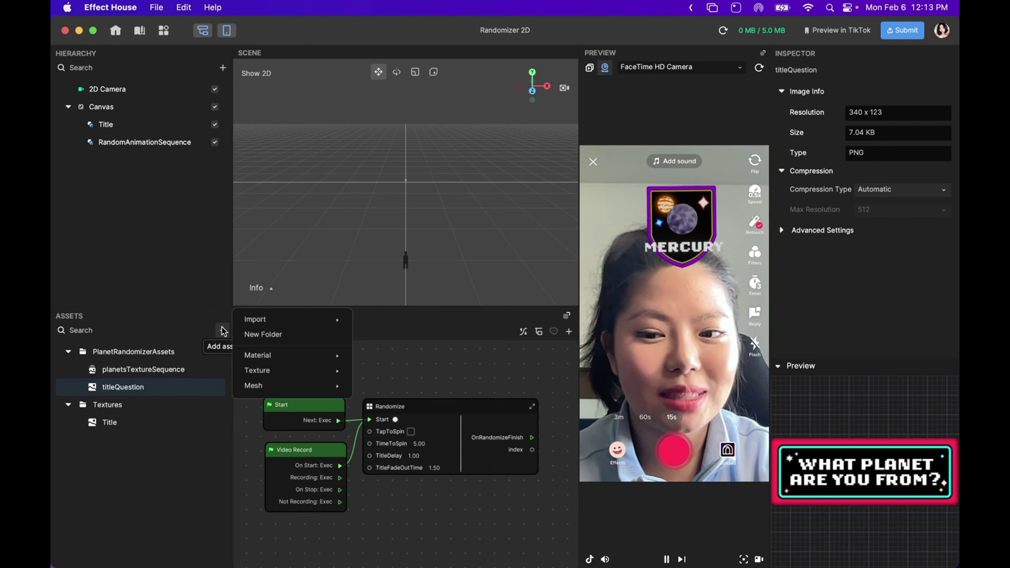
pyautogui.moveTo(295, 319)
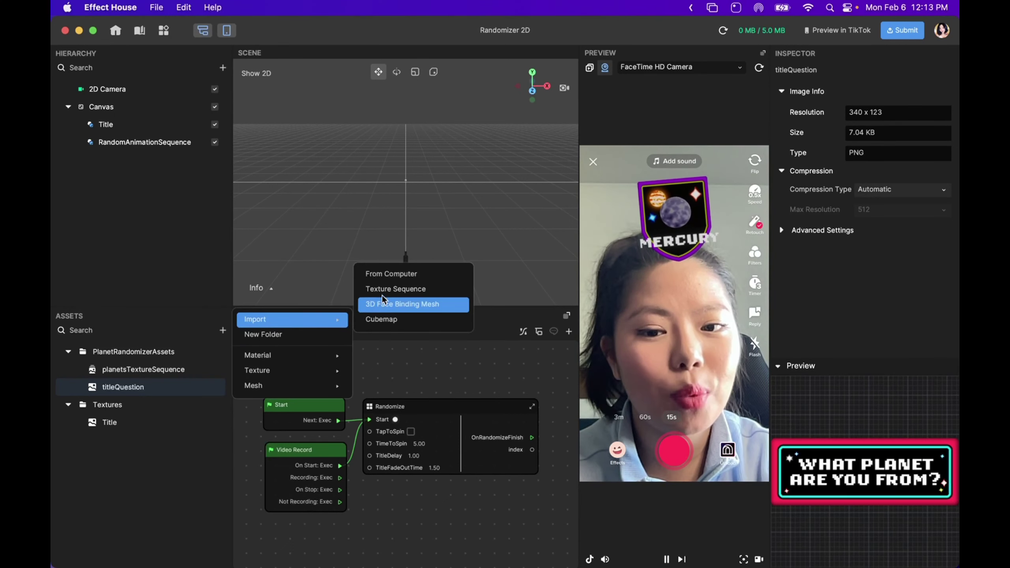
pyautogui.click(393, 288)
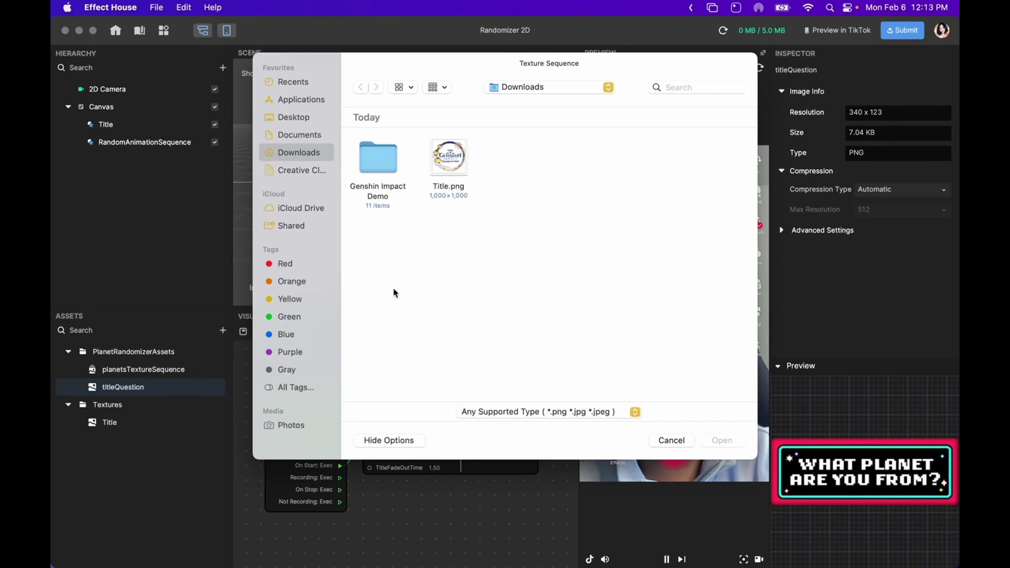
pyautogui.doubleClick(376, 144)
pyautogui.moveTo(693, 378); pyautogui.dragTo(348, 147)
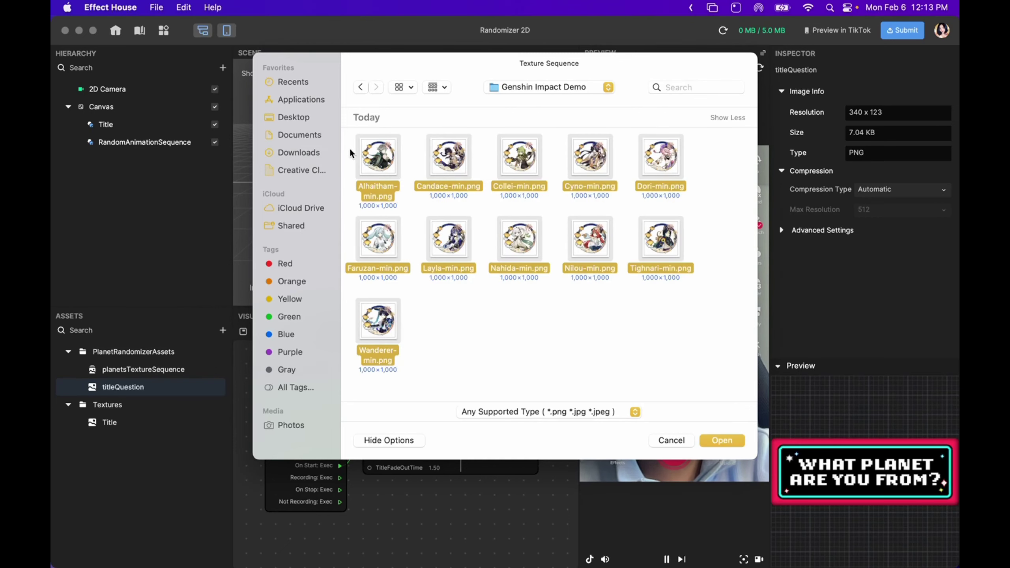
pyautogui.press('Return')
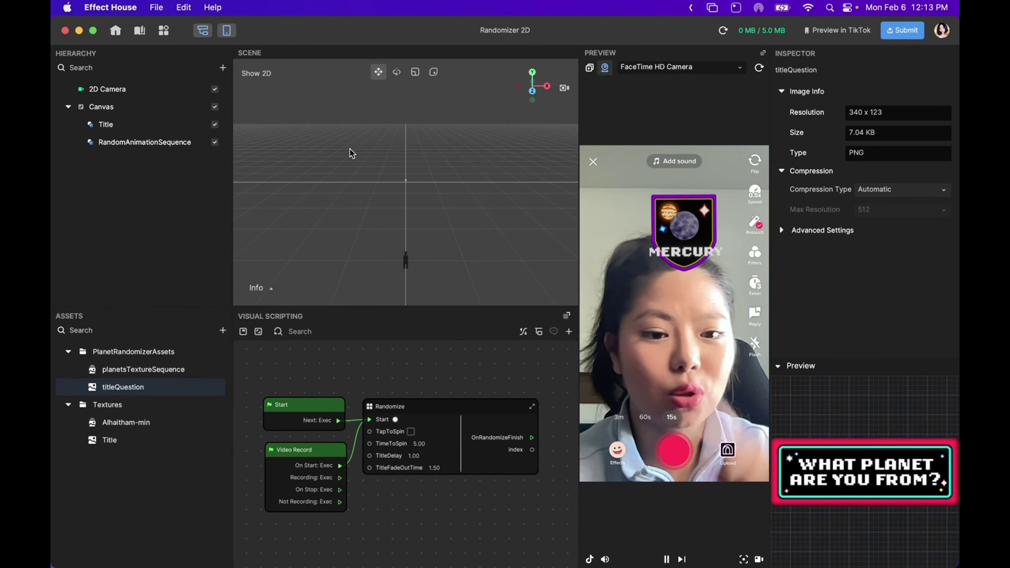
# Set the Title object's Image Texture to the Genshin Title texture and restart the preview
pyautogui.click(119, 422)
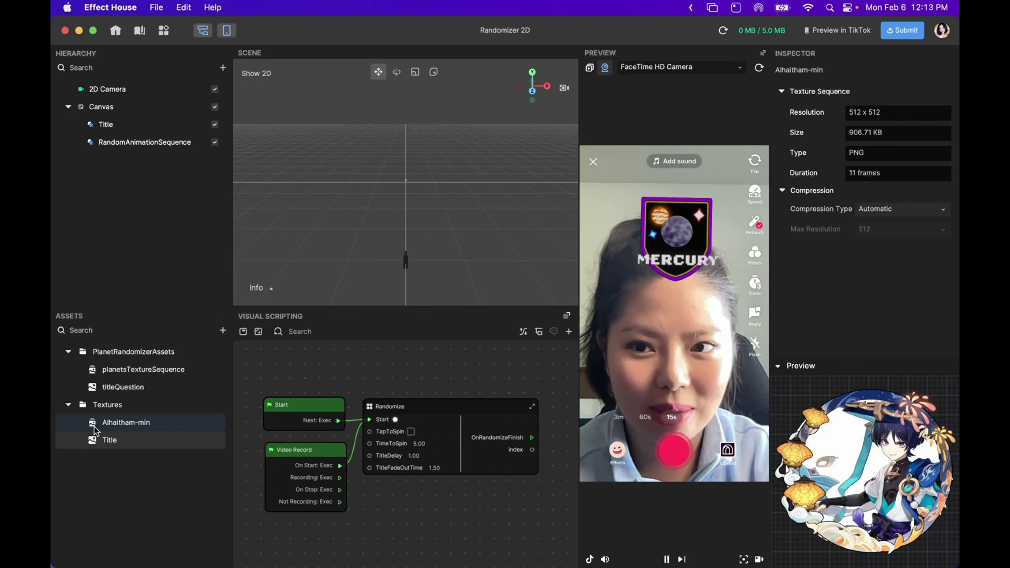
pyautogui.click(161, 144)
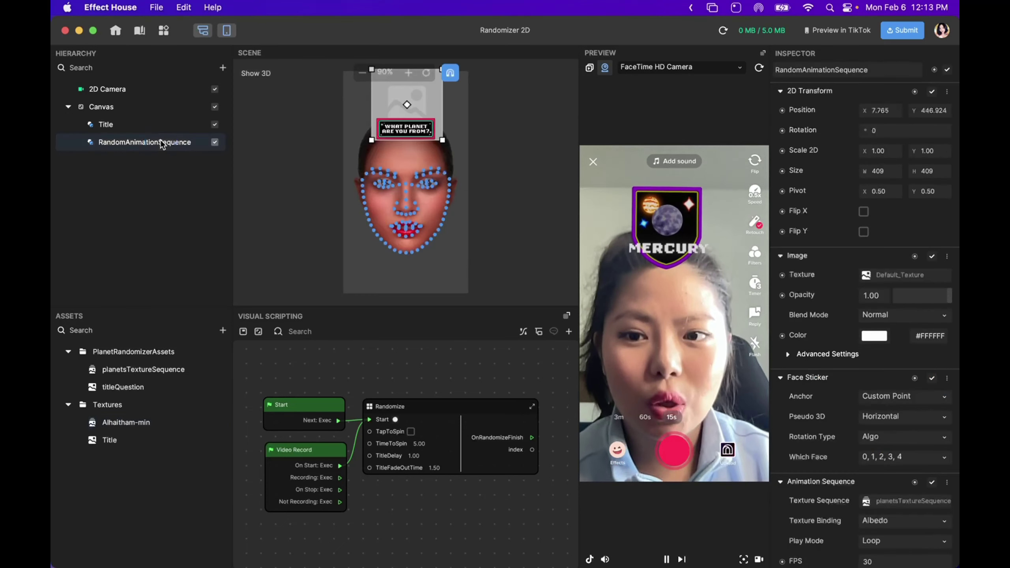
pyautogui.click(126, 127)
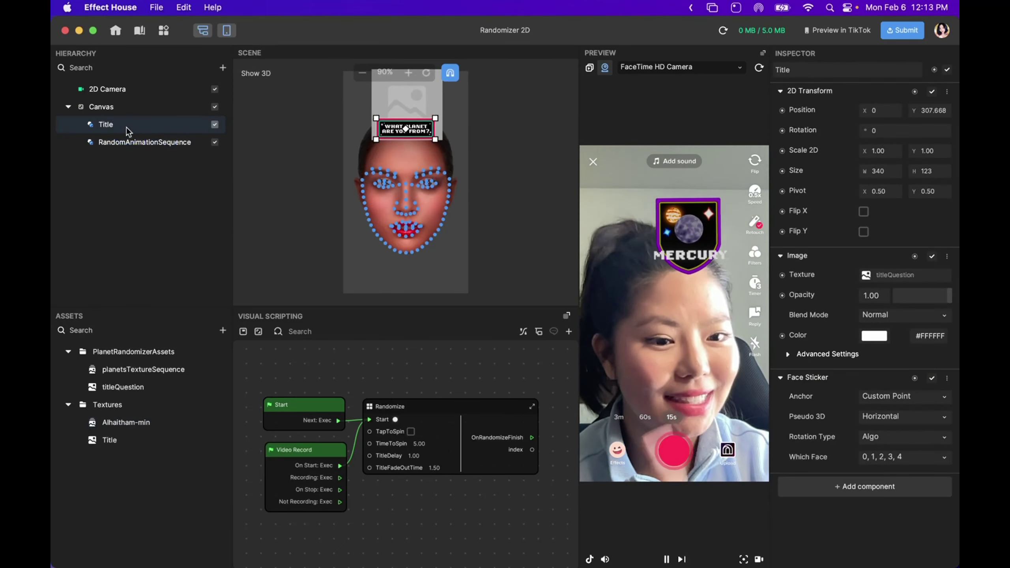
pyautogui.click(887, 275)
pyautogui.click(484, 209)
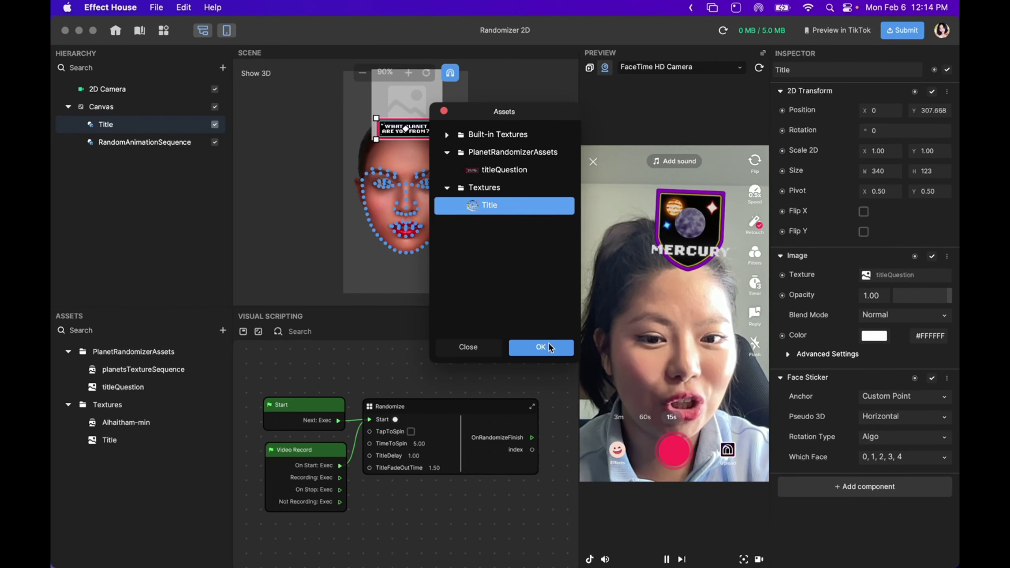
pyautogui.click(548, 345)
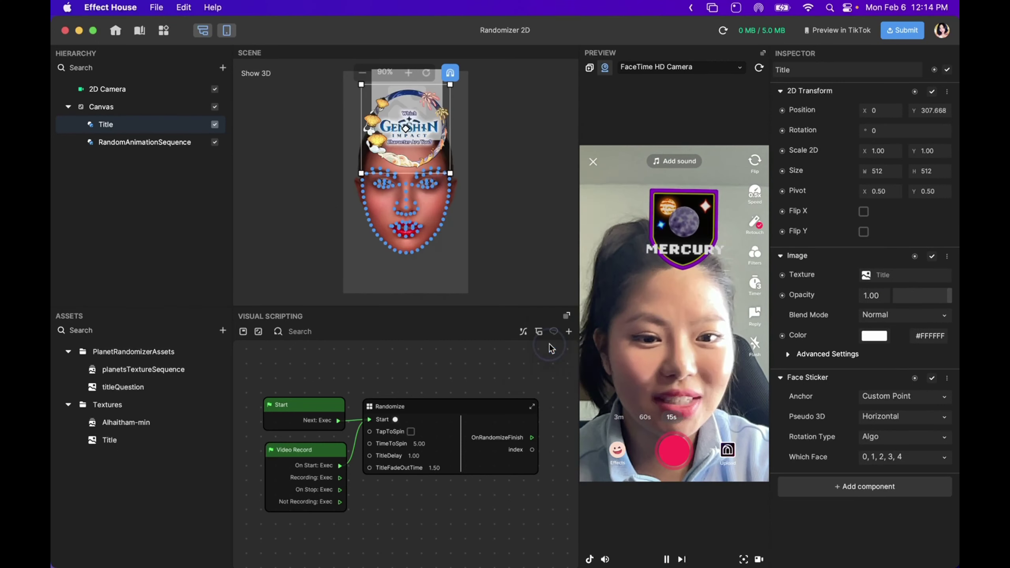
pyautogui.click(758, 69)
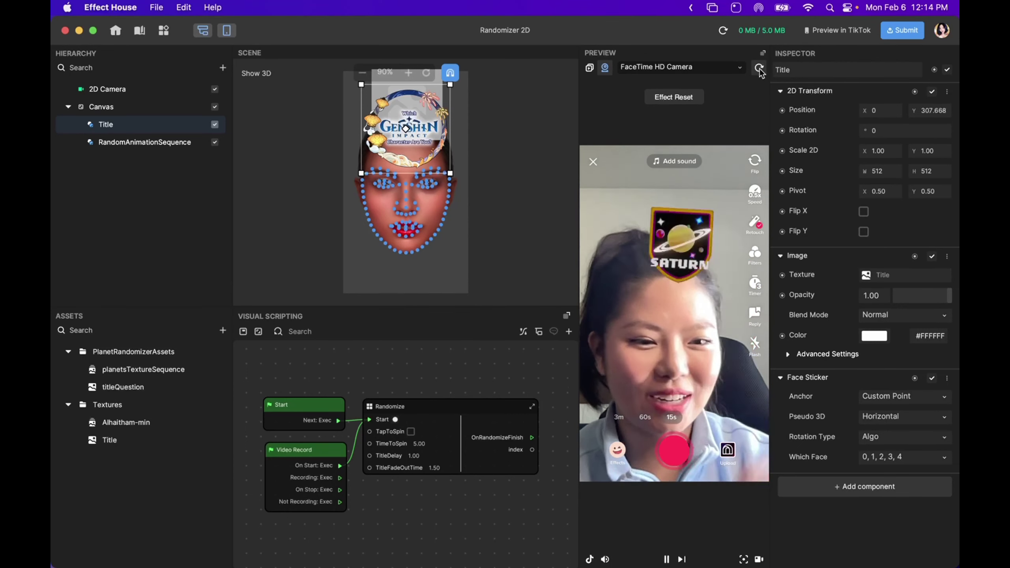
# Set RandomAnimationSequence's Texture Sequence field to the Alhaitham-min sequence
pyautogui.click(144, 142)
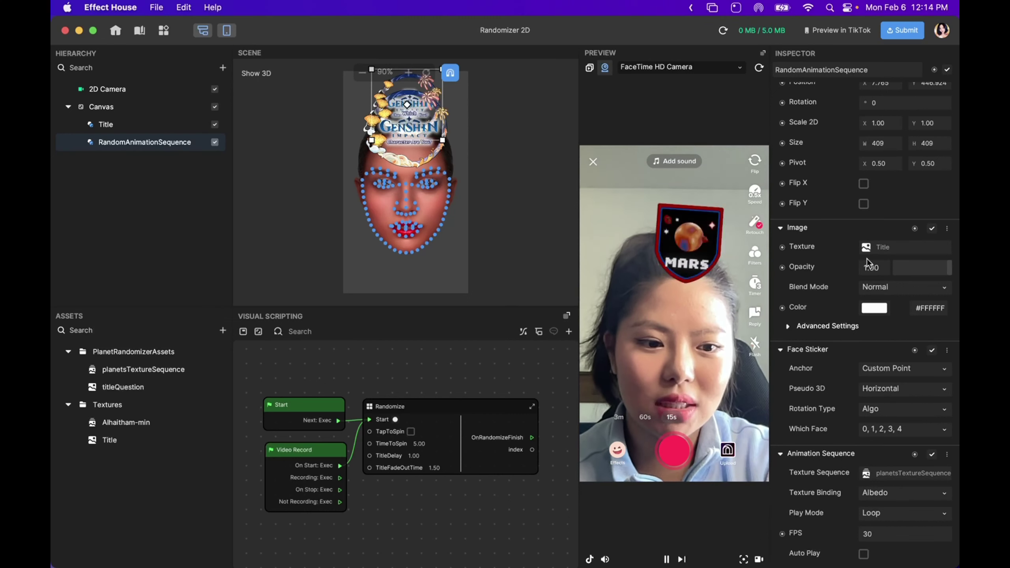
pyautogui.scroll(-2, 866, 278)
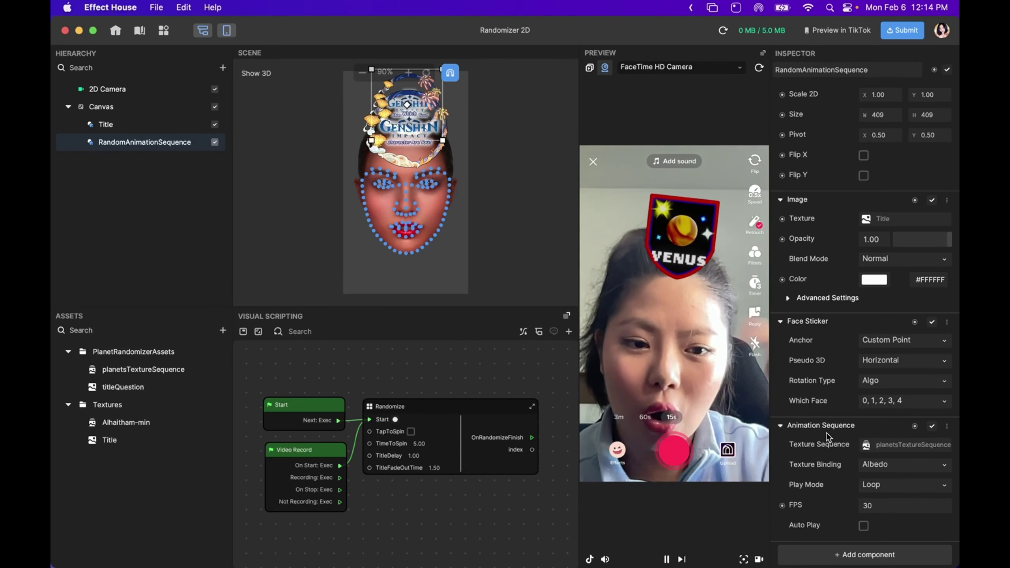
pyautogui.click(893, 445)
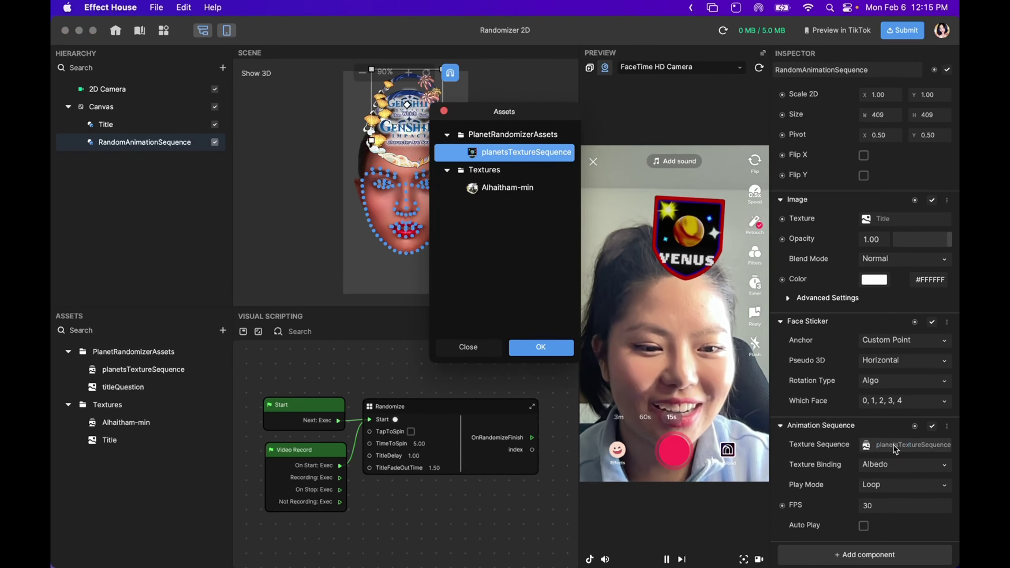
pyautogui.click(513, 186)
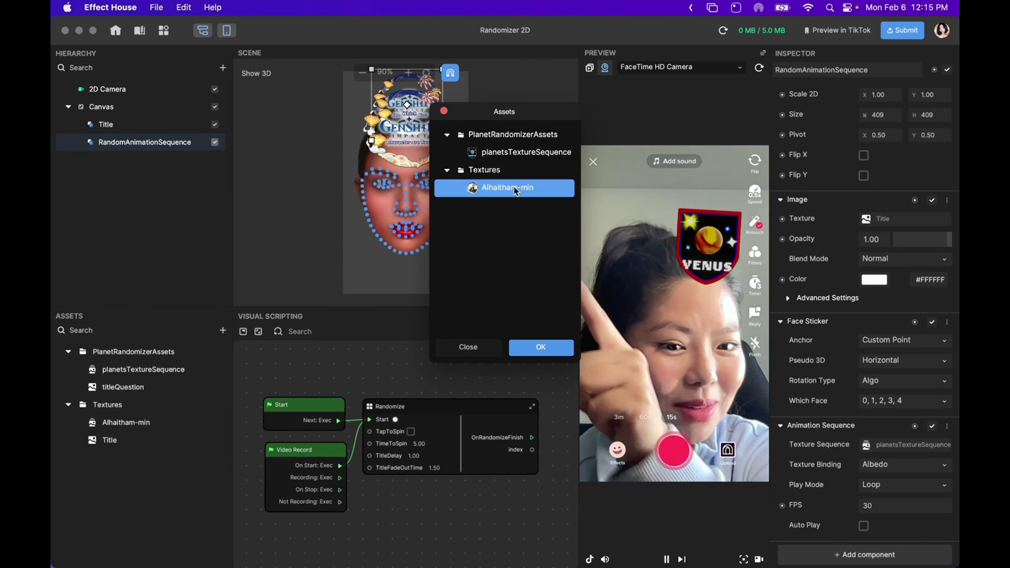
pyautogui.click(539, 348)
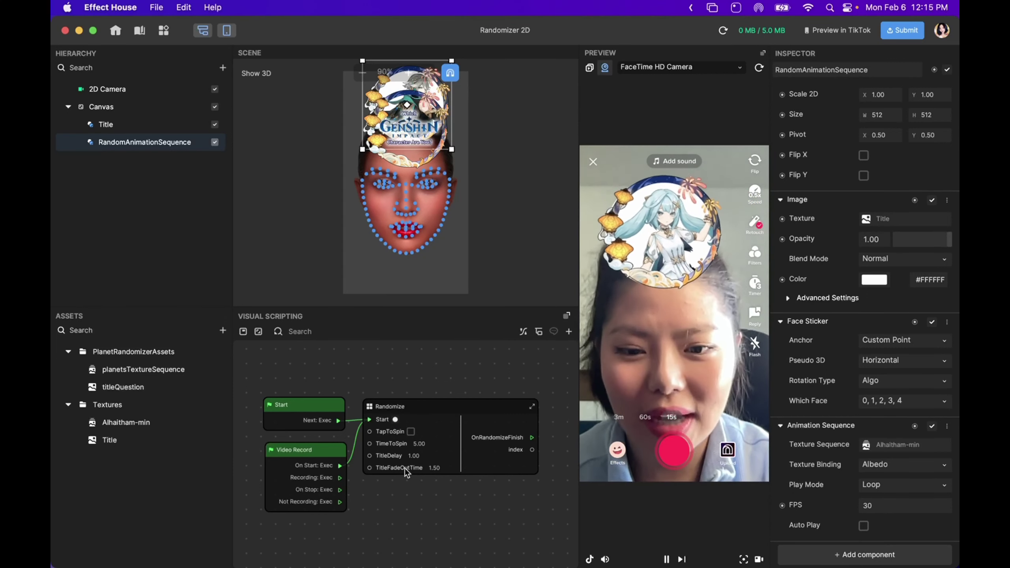
# Test TapToSpin on the Randomize node in the preview, then turn it back off
pyautogui.click(411, 432)
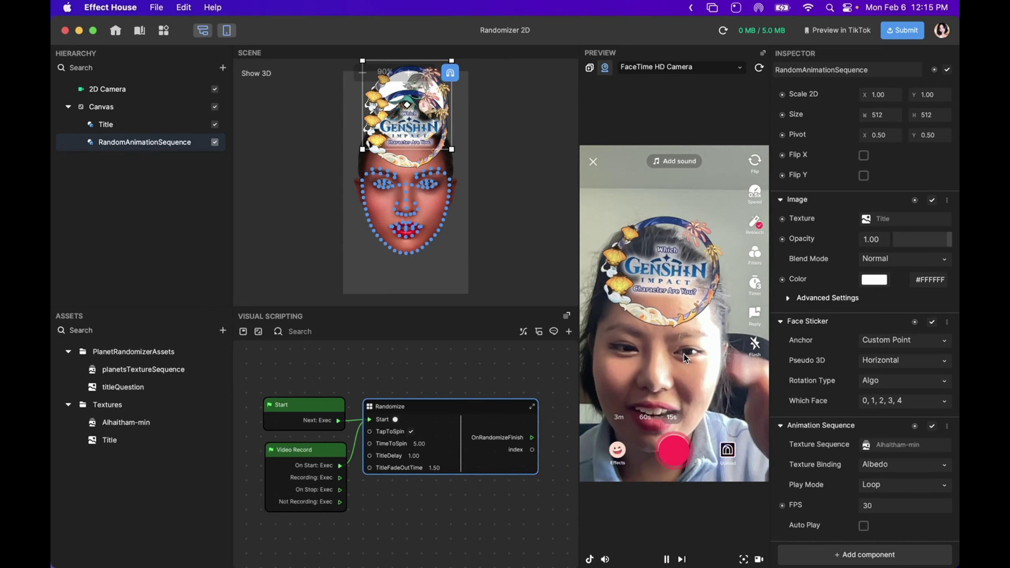
pyautogui.click(759, 67)
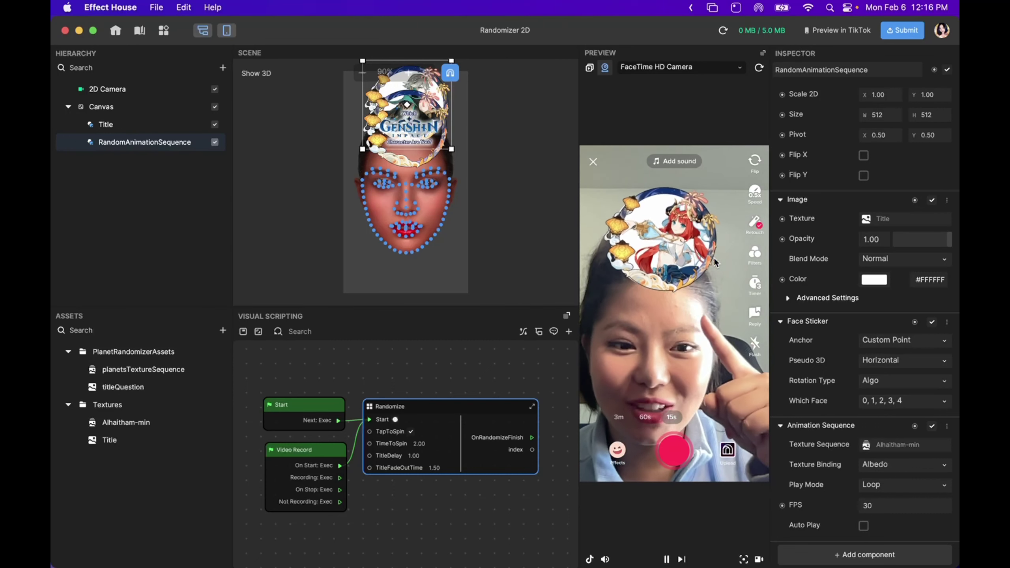
pyautogui.click(411, 431)
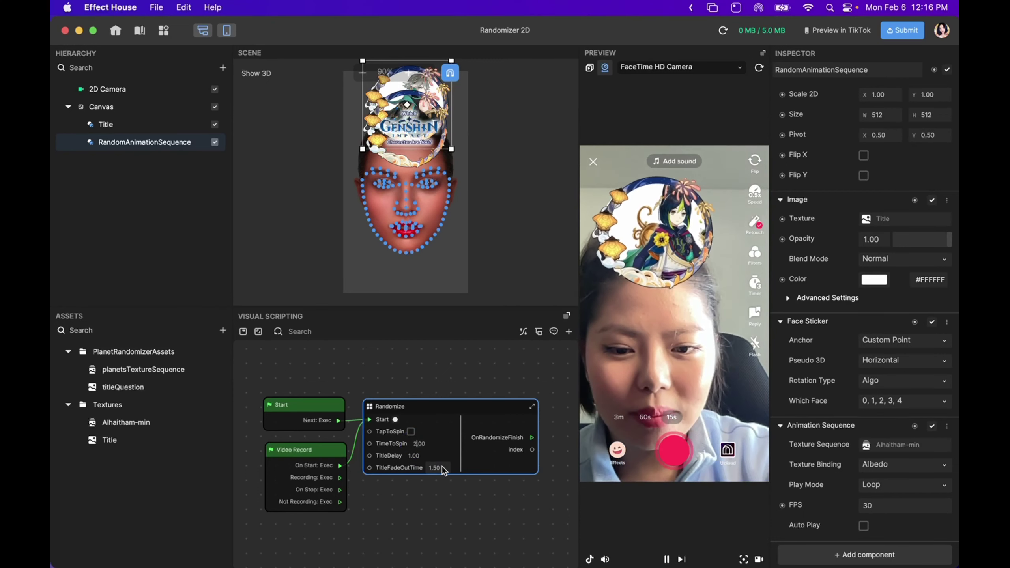
# Set TimeToSpin to 4.00 and restart the preview to test the longer spin
pyautogui.press('BackSpace')
pyautogui.write('4')
pyautogui.press('Return')
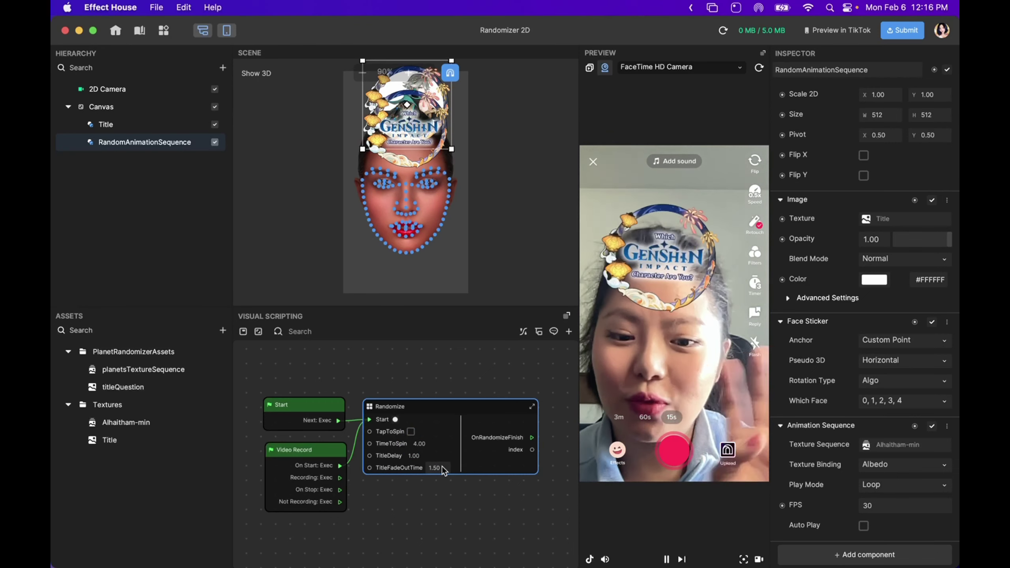
pyautogui.click(759, 68)
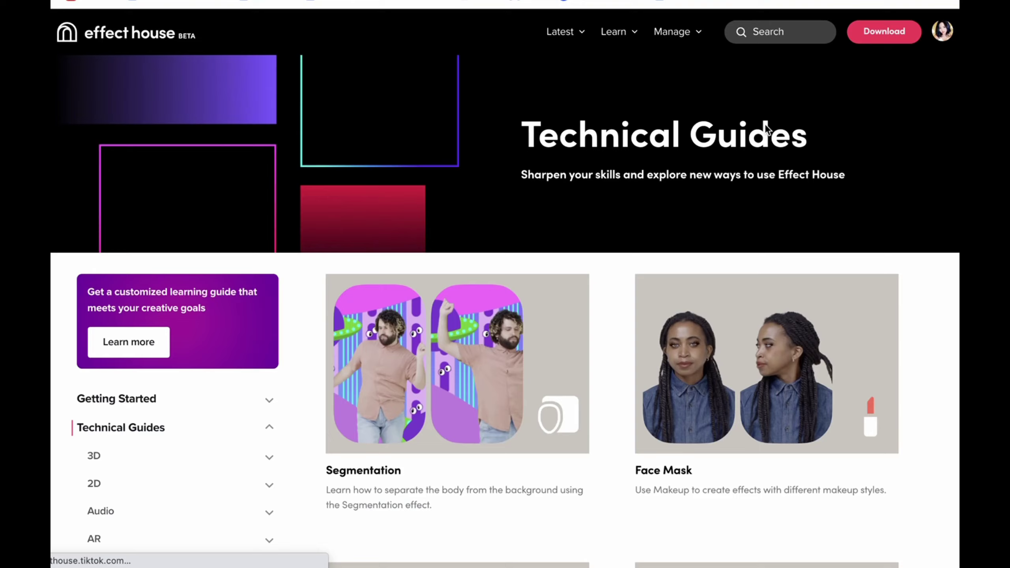
pyautogui.scroll(-8, 740, 222)
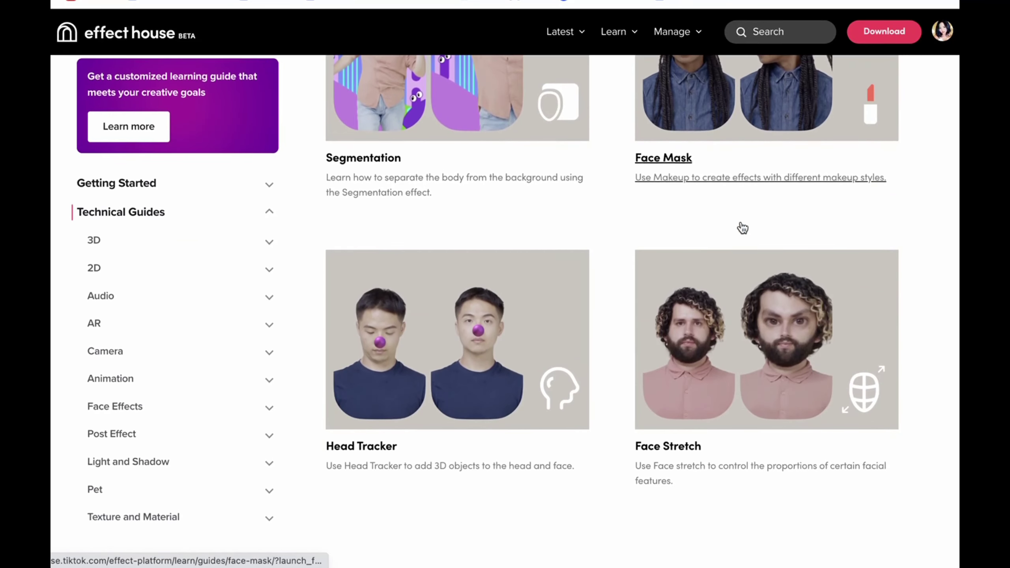